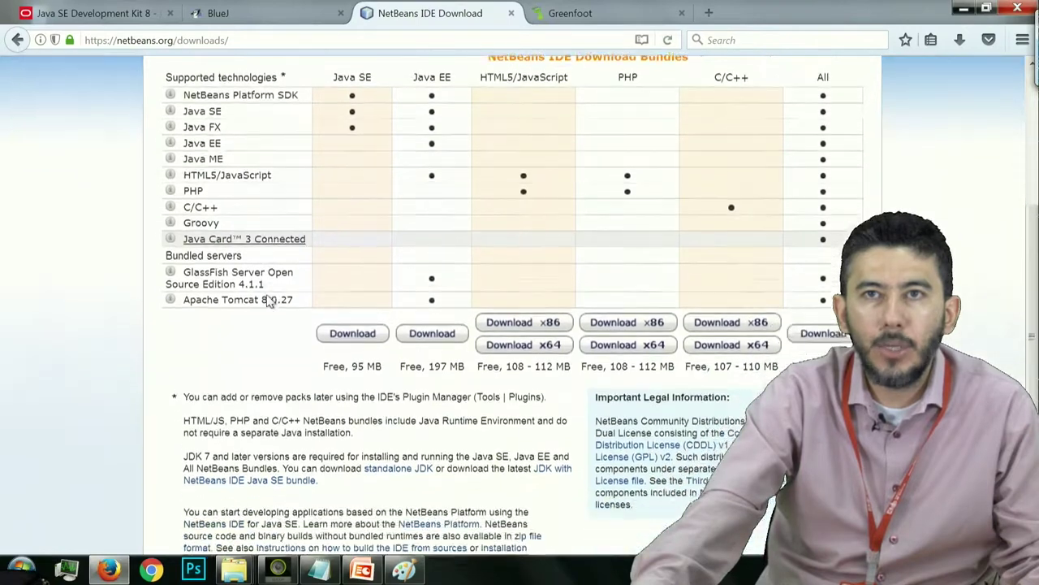
# Step: Request the Windows download of the NetBeans IDE 8.2 All bundle and cancel saving the installer
pyautogui.scroll(1, 592, 234)
pyautogui.scroll(3, 625, 225)
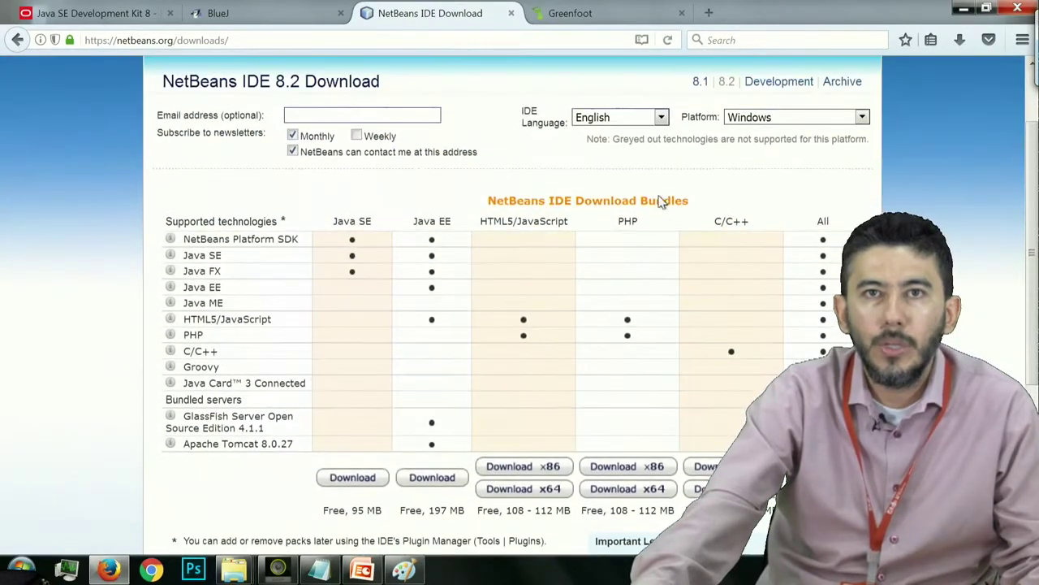
pyautogui.moveTo(365, 226); pyautogui.dragTo(469, 232)
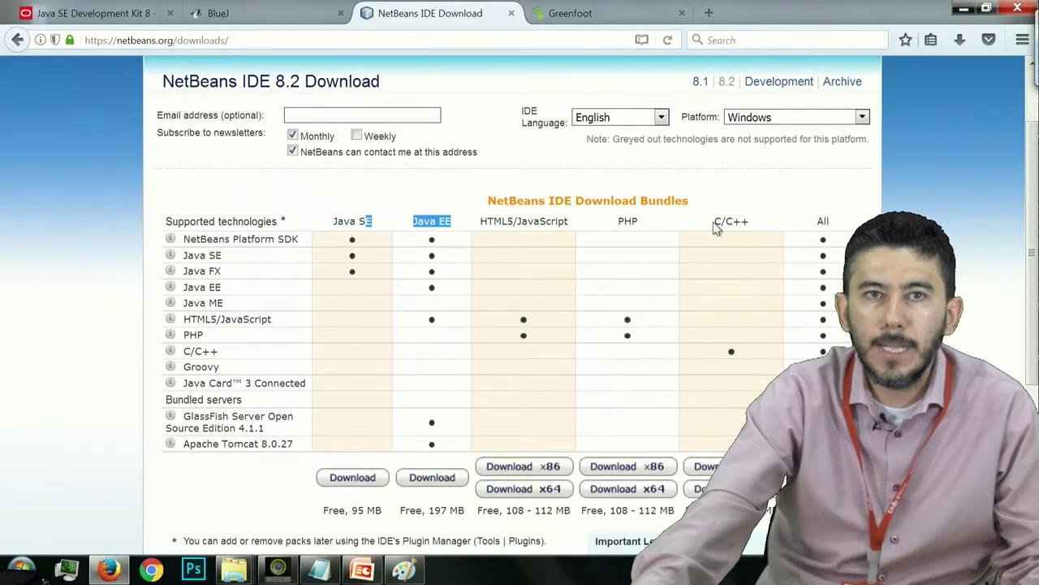
pyautogui.scroll(-5, 710, 228)
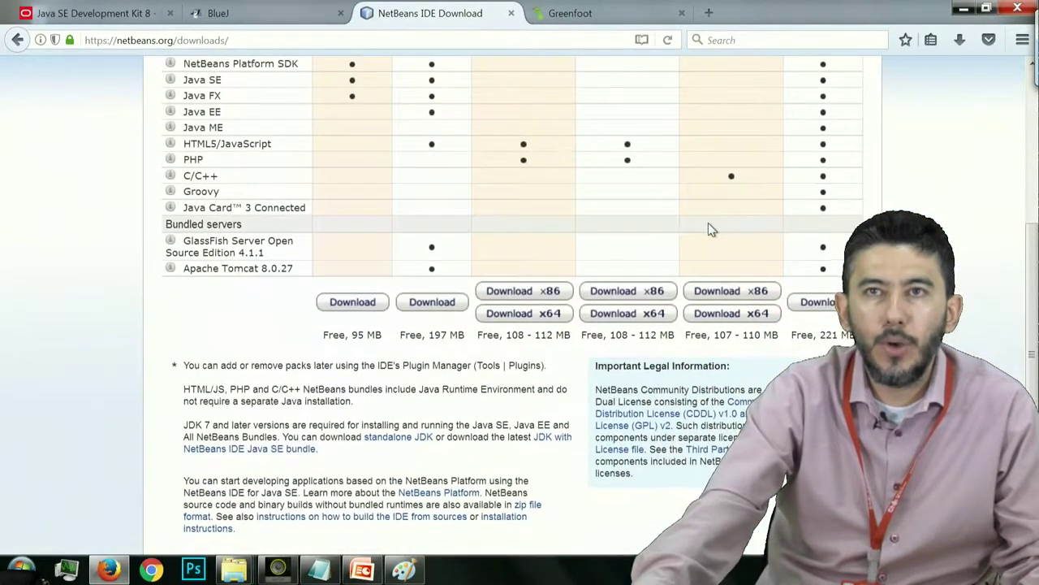
pyautogui.scroll(-2, 708, 227)
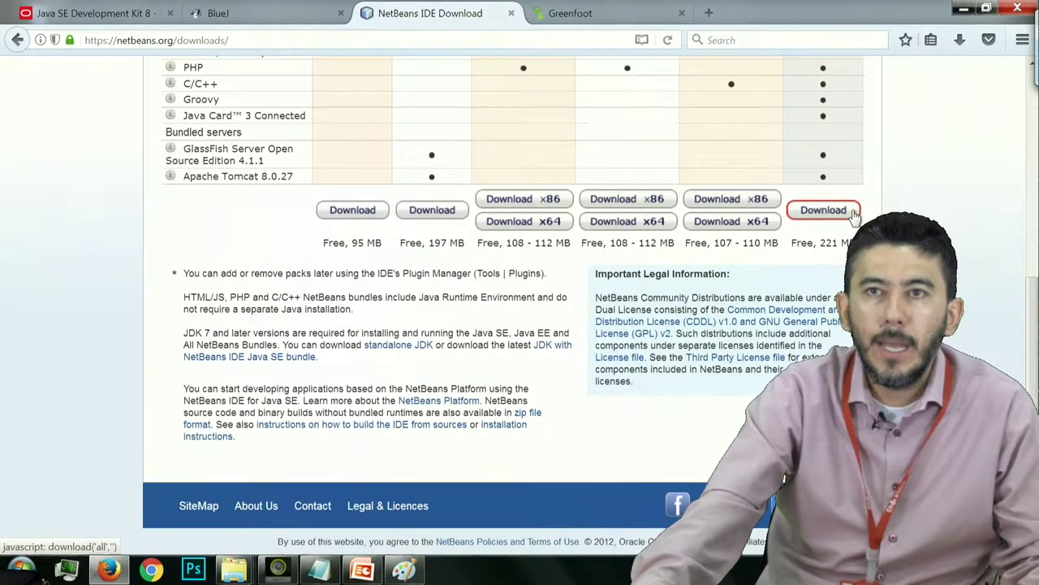
pyautogui.click(824, 211)
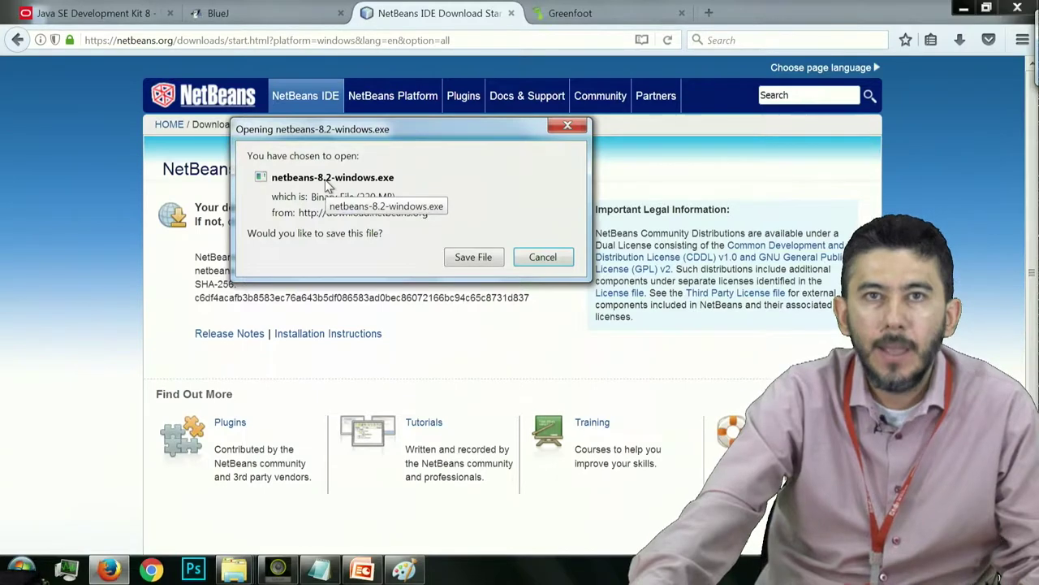
pyautogui.click(571, 257)
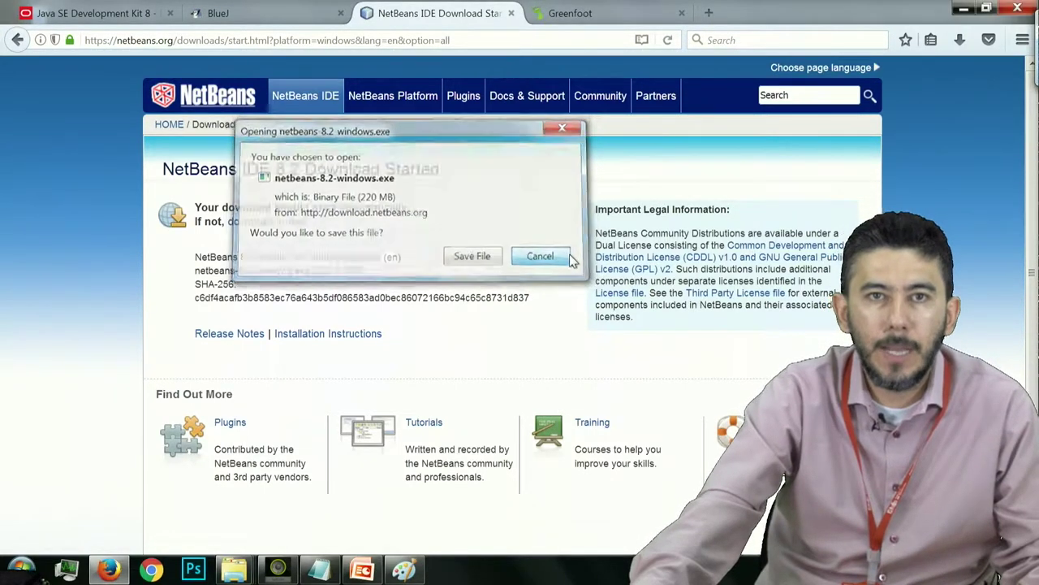
# Step: Switch to the herramientasProgramacion folder in the file explorer, run netbeans-8.2-windows.exe and allow it to make changes to the computer
pyautogui.click(234, 568)
pyautogui.click(284, 171)
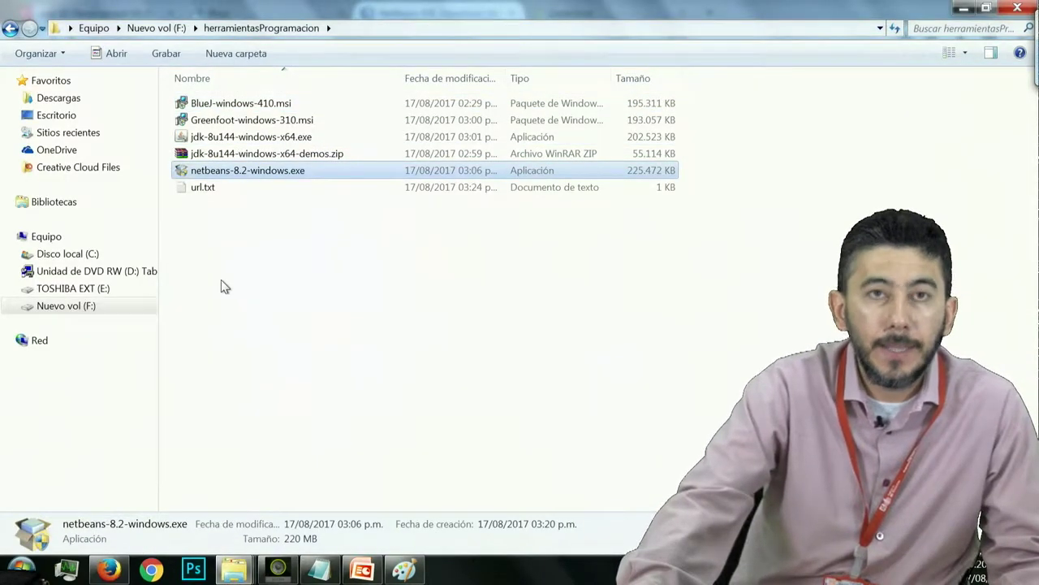
pyautogui.doubleClick(262, 172)
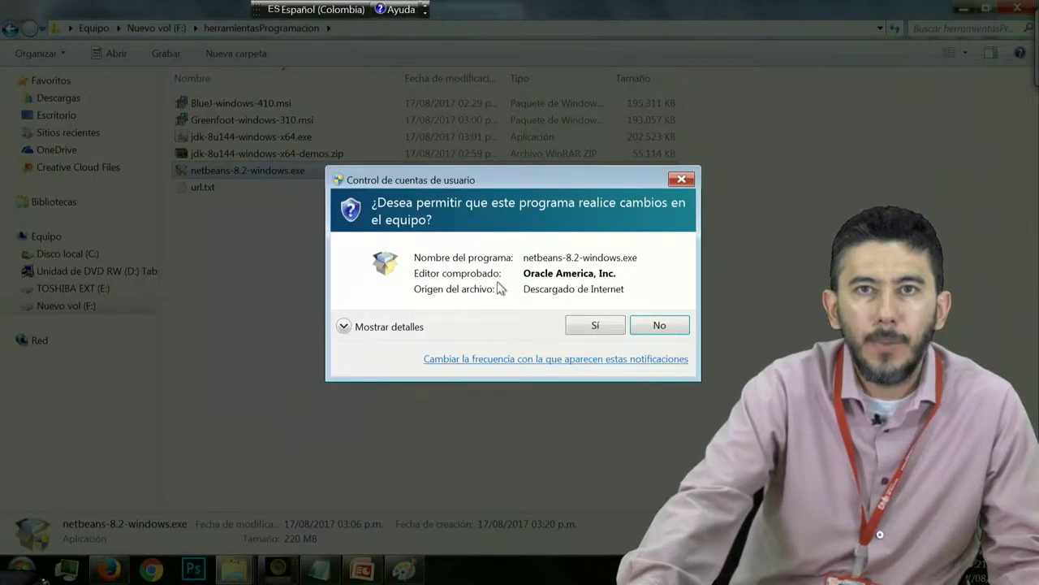
pyautogui.click(592, 324)
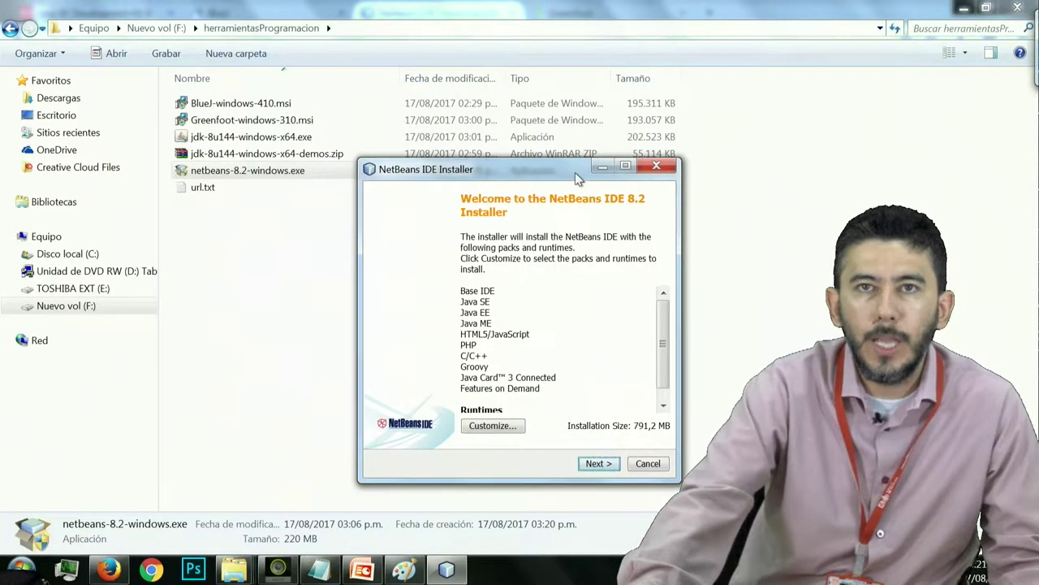
# Step: Customize the NetBeans installation to include the Apache Tomcat 8.0.27 runtime
pyautogui.moveTo(574, 177); pyautogui.dragTo(393, 51)
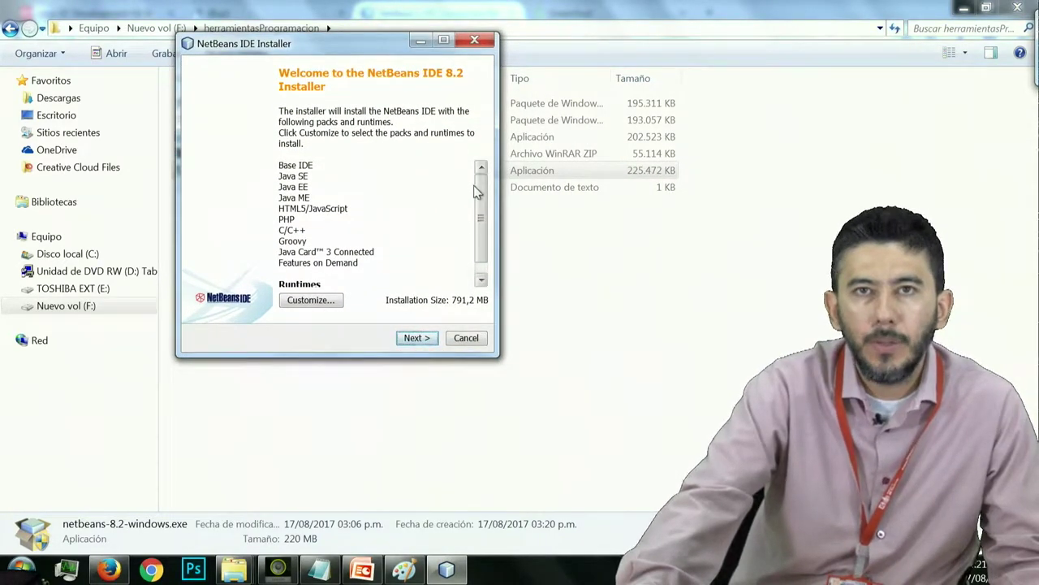
pyautogui.moveTo(479, 203); pyautogui.dragTo(487, 182)
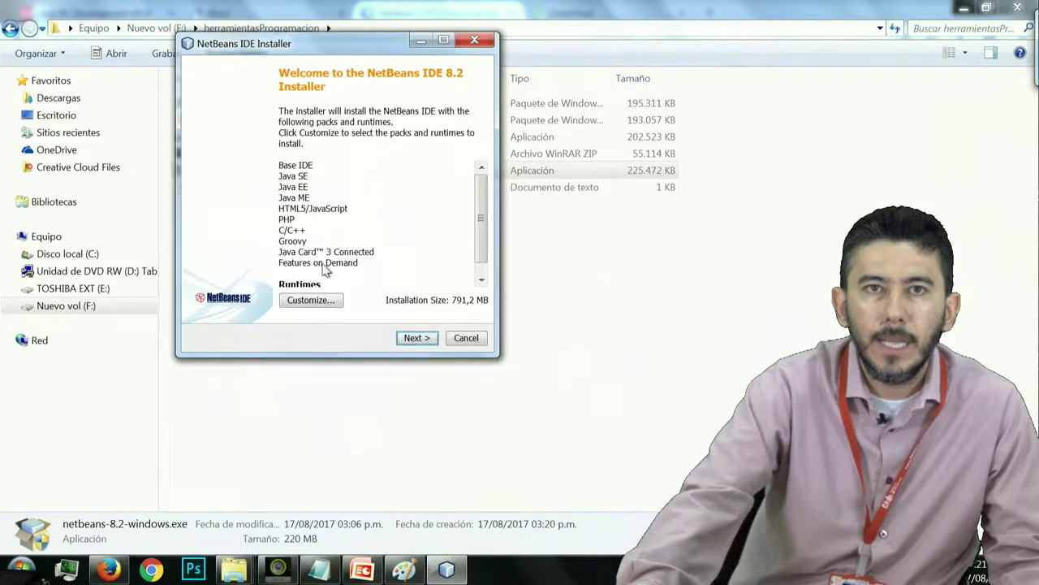
pyautogui.click(325, 305)
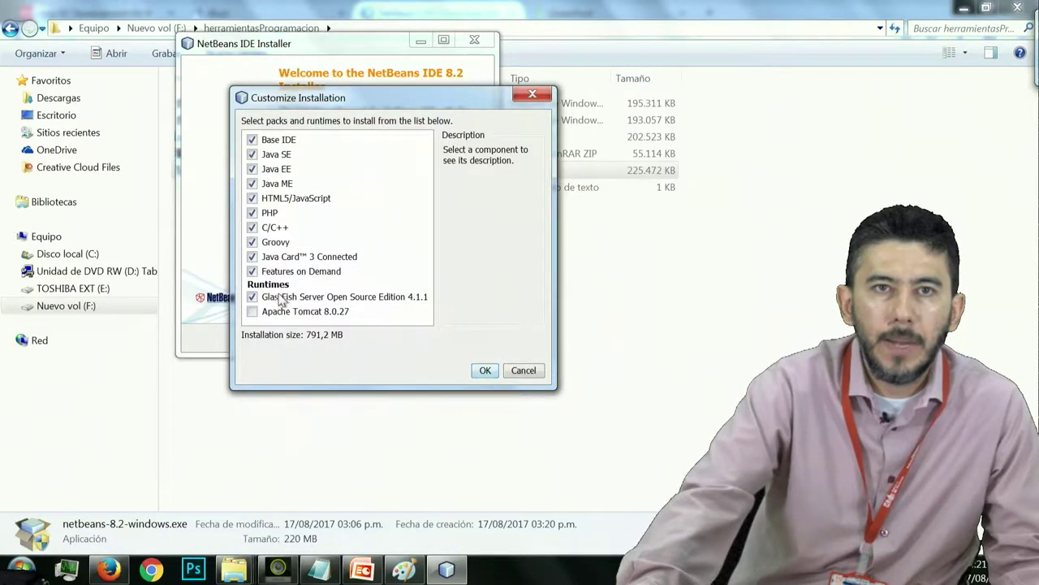
pyautogui.click(260, 315)
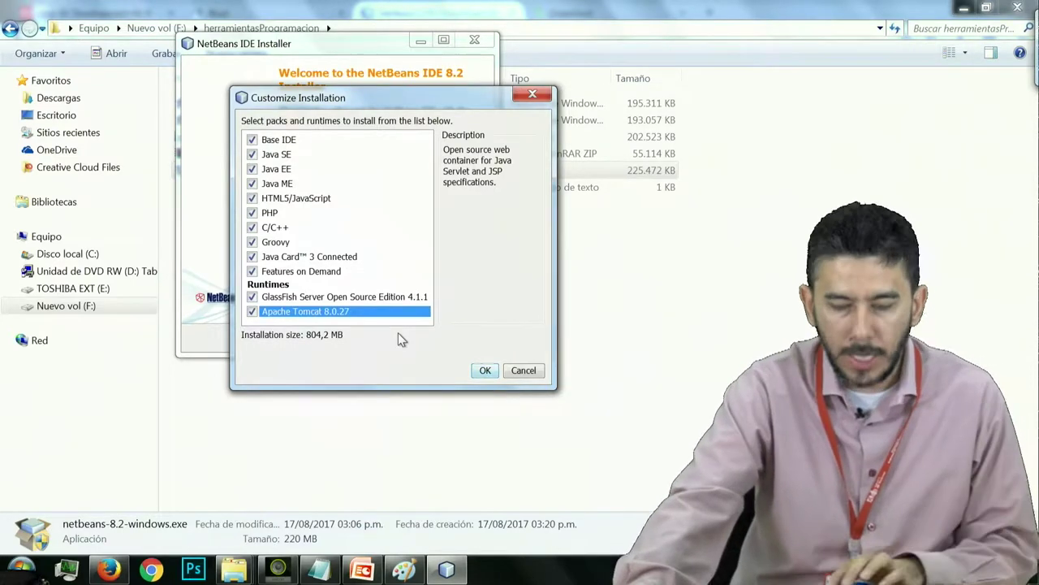
pyautogui.press('Return')
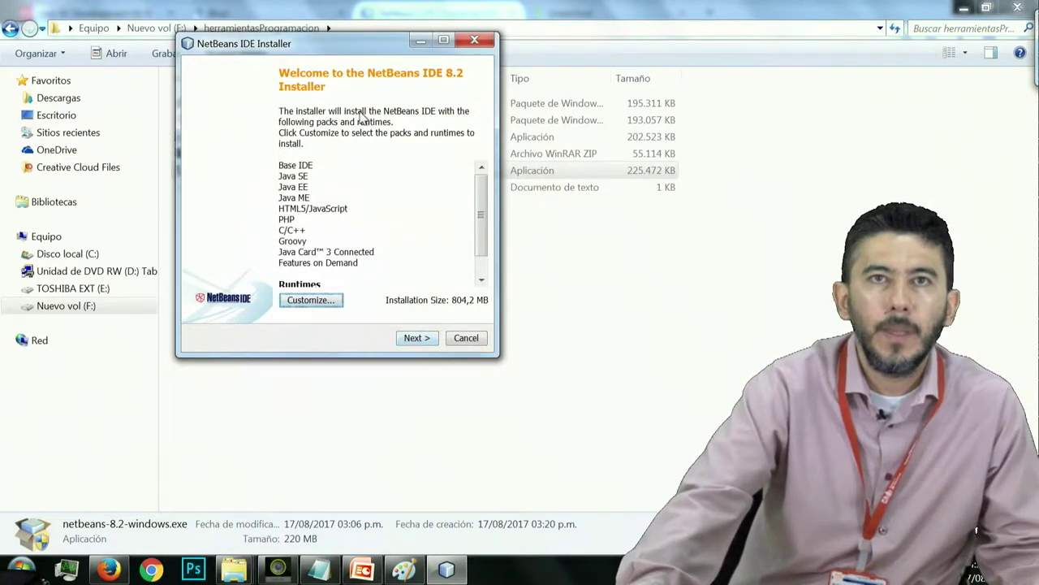
# Step: Proceed to the NetBeans IDE 8.2 license agreement and accept its terms
pyautogui.moveTo(354, 54); pyautogui.dragTo(569, 46)
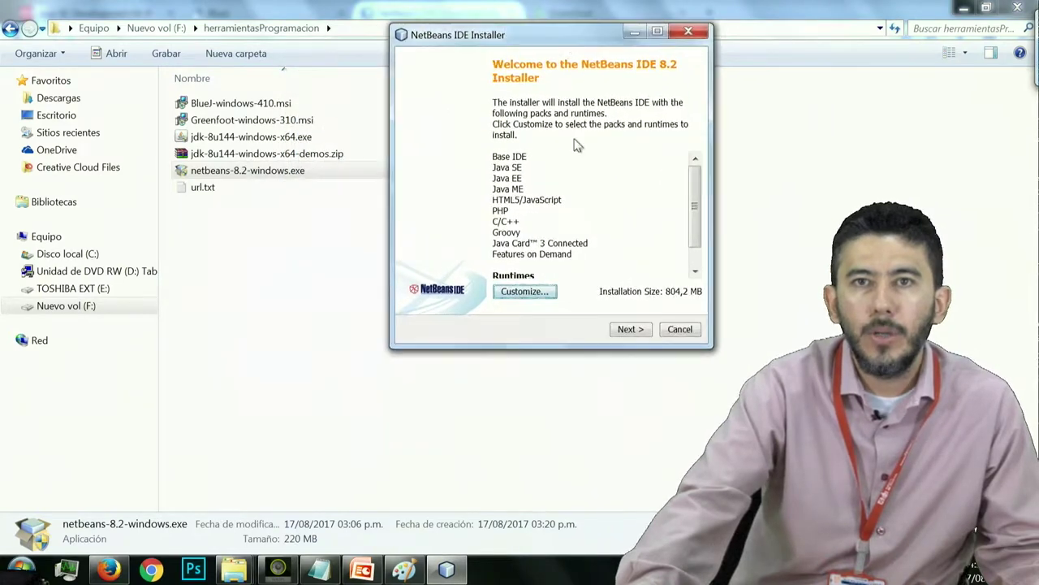
pyautogui.click(631, 329)
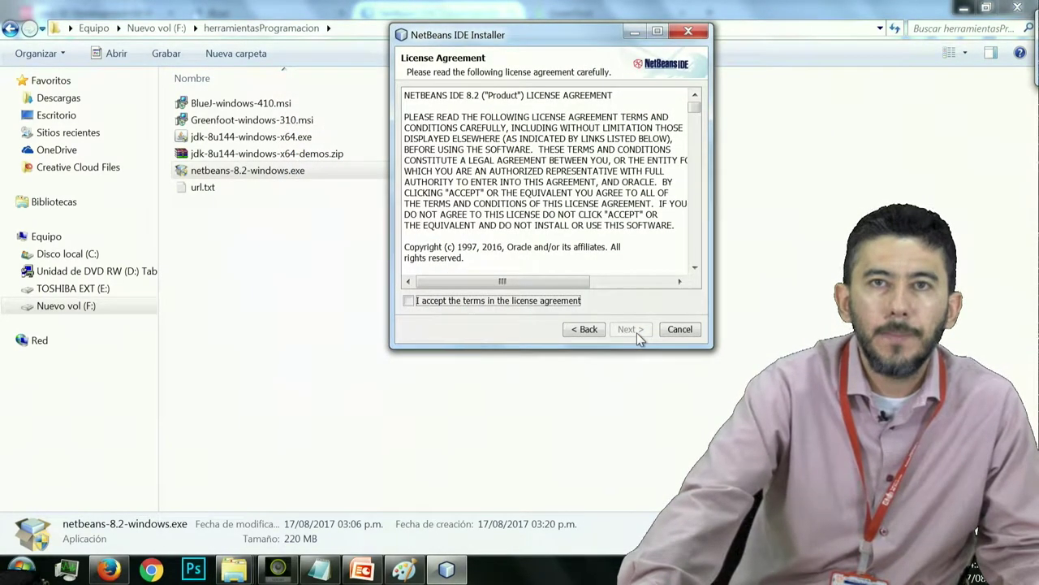
pyautogui.click(577, 302)
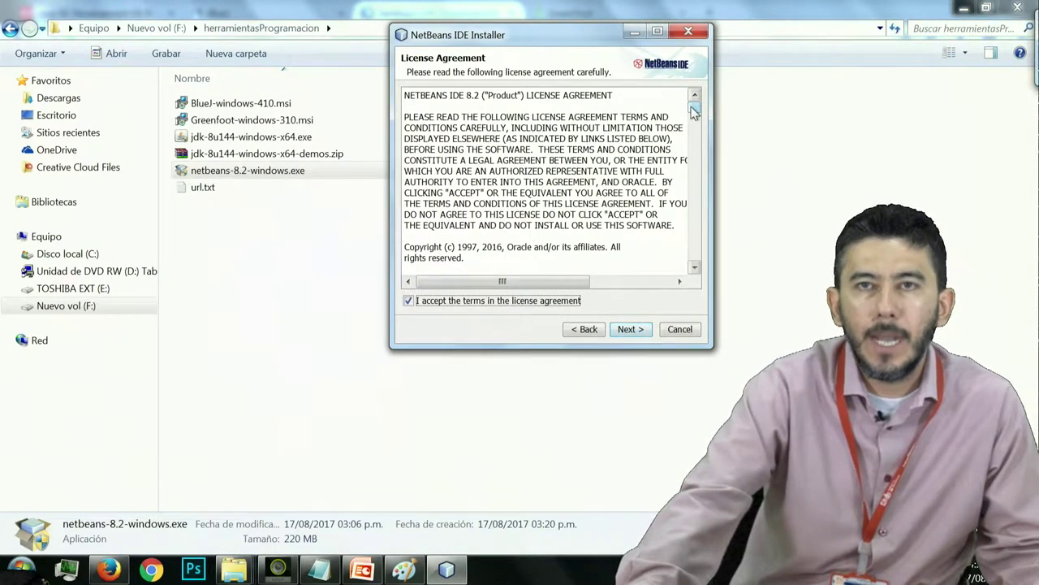
pyautogui.moveTo(694, 111); pyautogui.dragTo(695, 211)
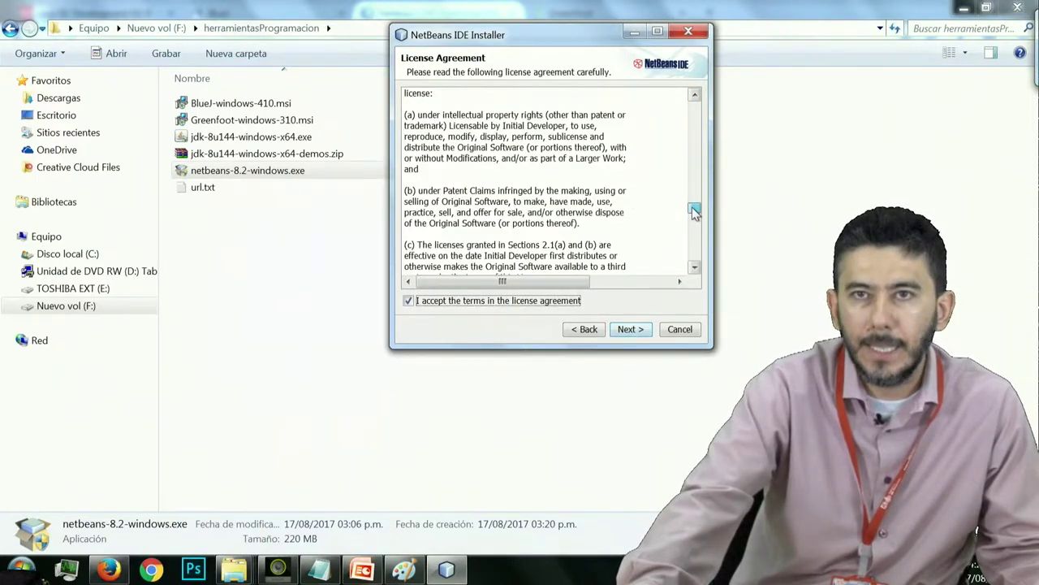
pyautogui.click(637, 331)
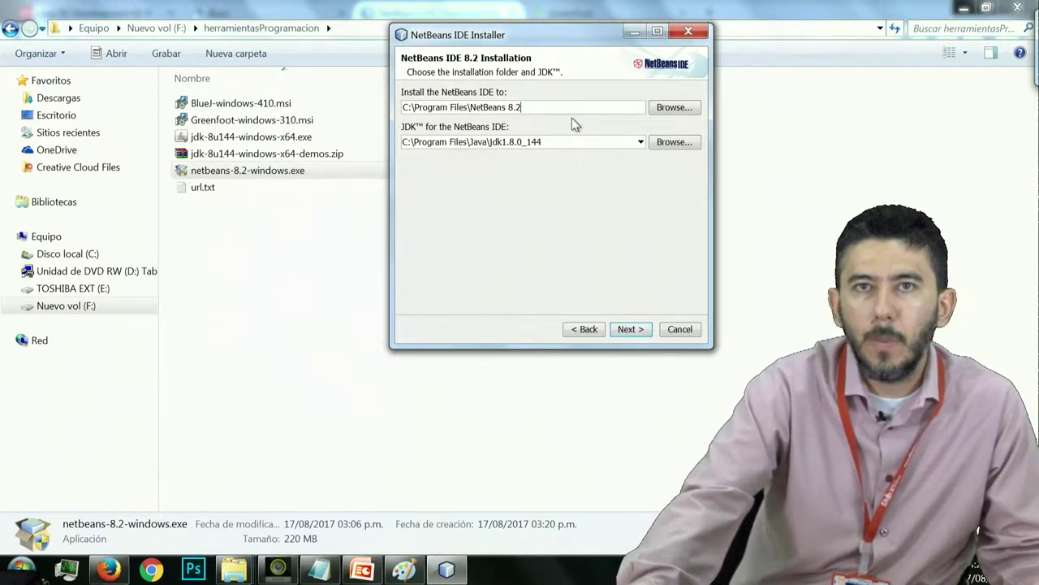
# Step: Accept the default installation folders and JDK for NetBeans IDE and GlassFish, and the default folder for Apache Tomcat
pyautogui.click(630, 329)
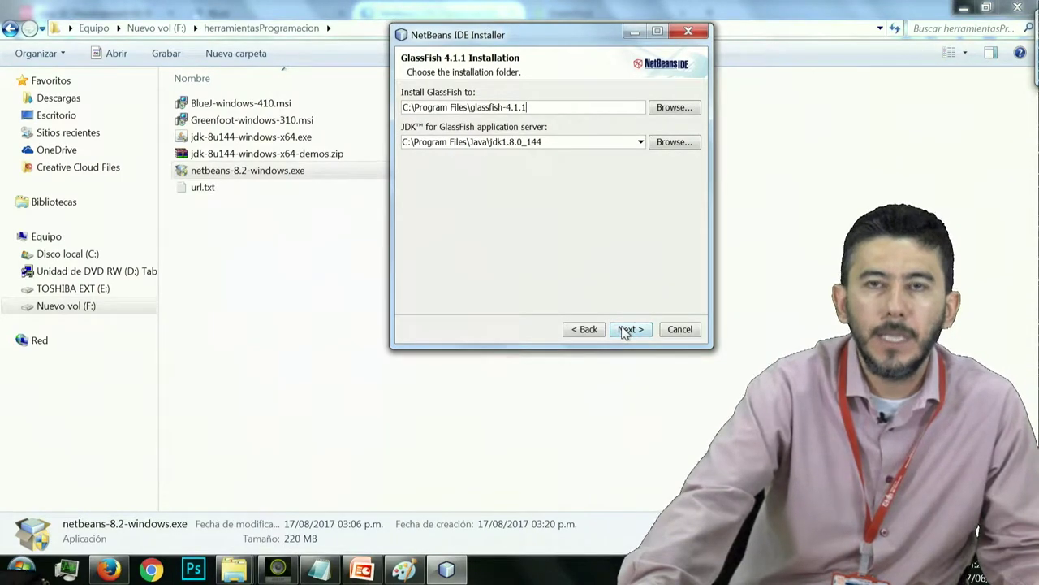
pyautogui.click(625, 329)
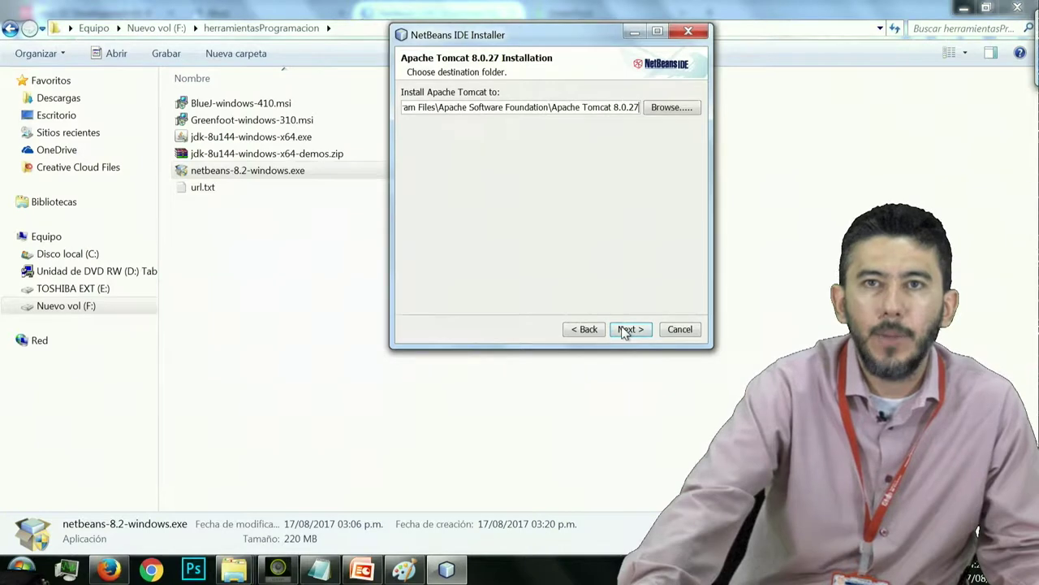
pyautogui.click(626, 329)
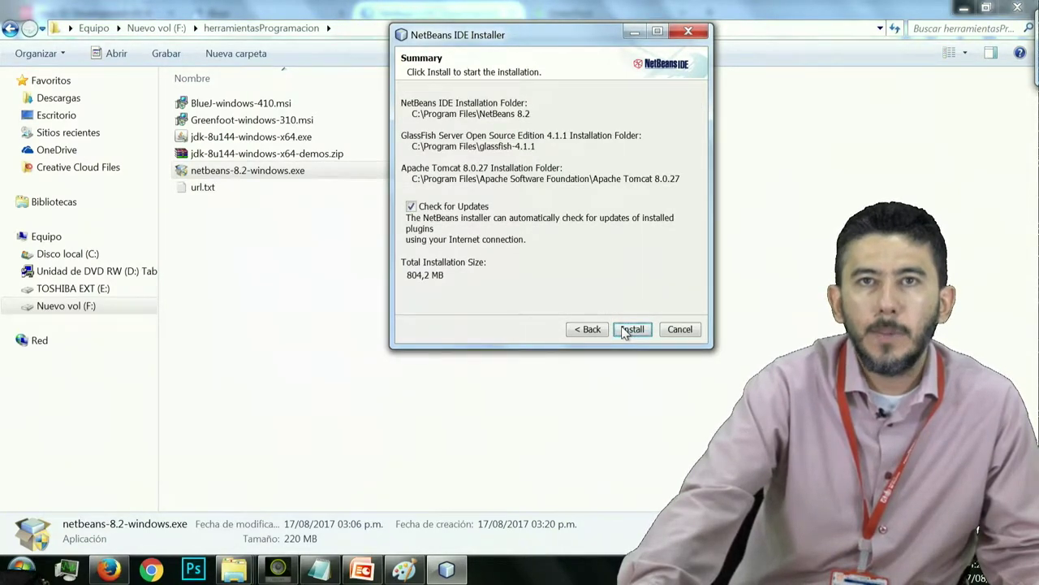
# Step: Install NetBeans with Check for Updates enabled and finish the setup with the anonymous usage data option kept on
pyautogui.click(459, 209)
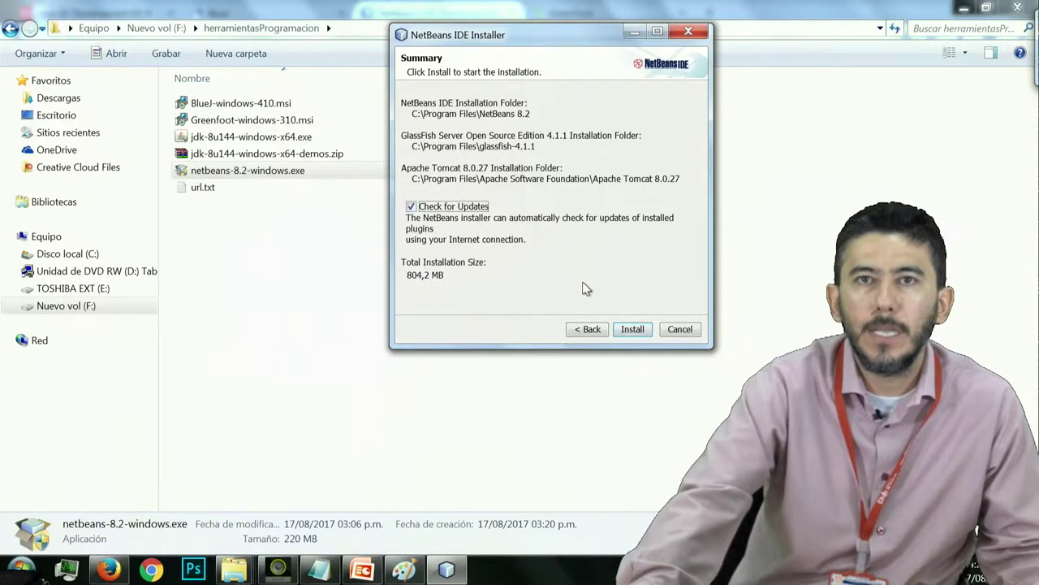
pyautogui.click(631, 329)
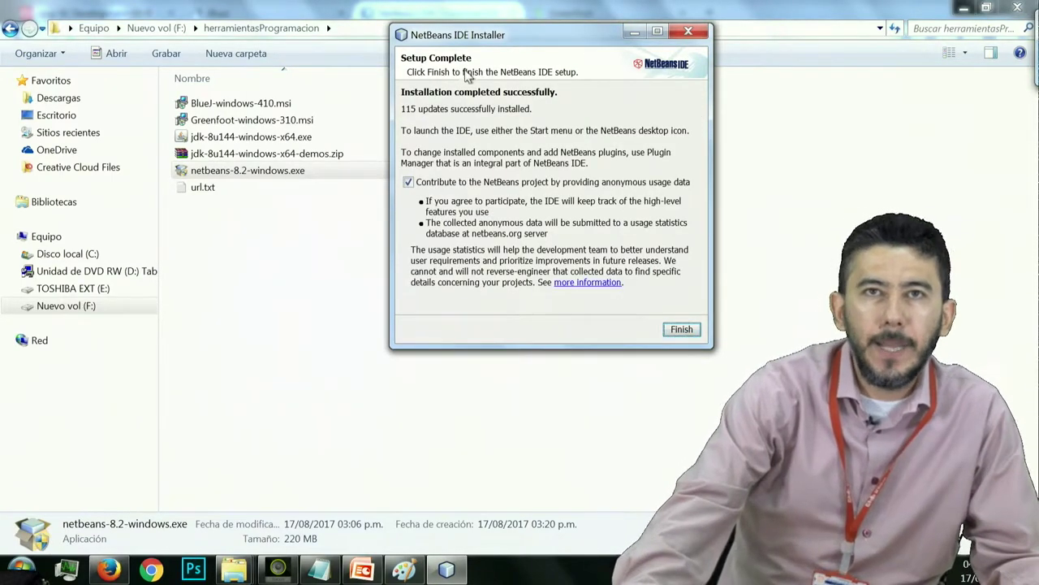
pyautogui.moveTo(481, 46); pyautogui.dragTo(488, 24)
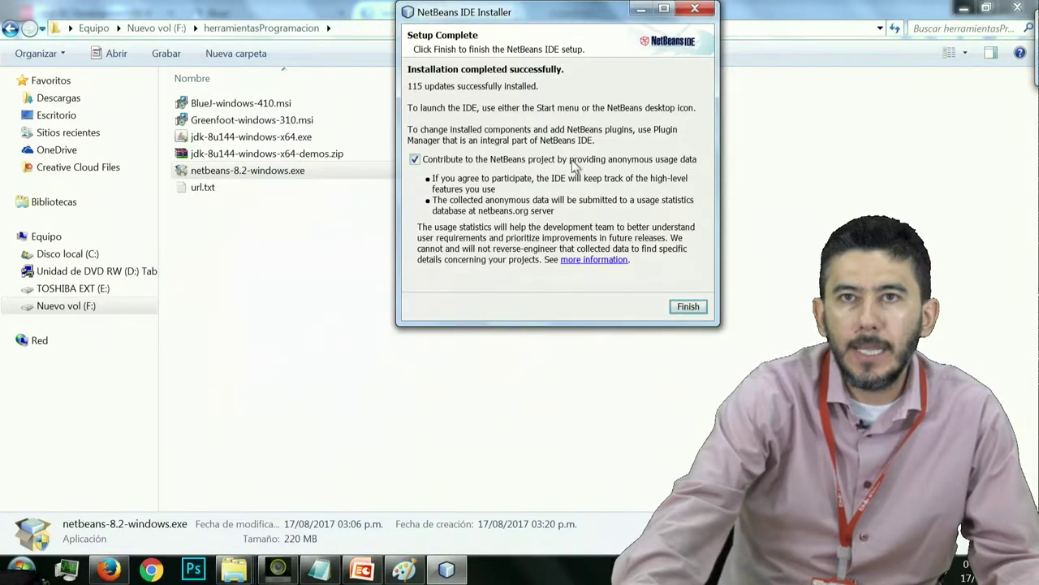
pyautogui.click(684, 306)
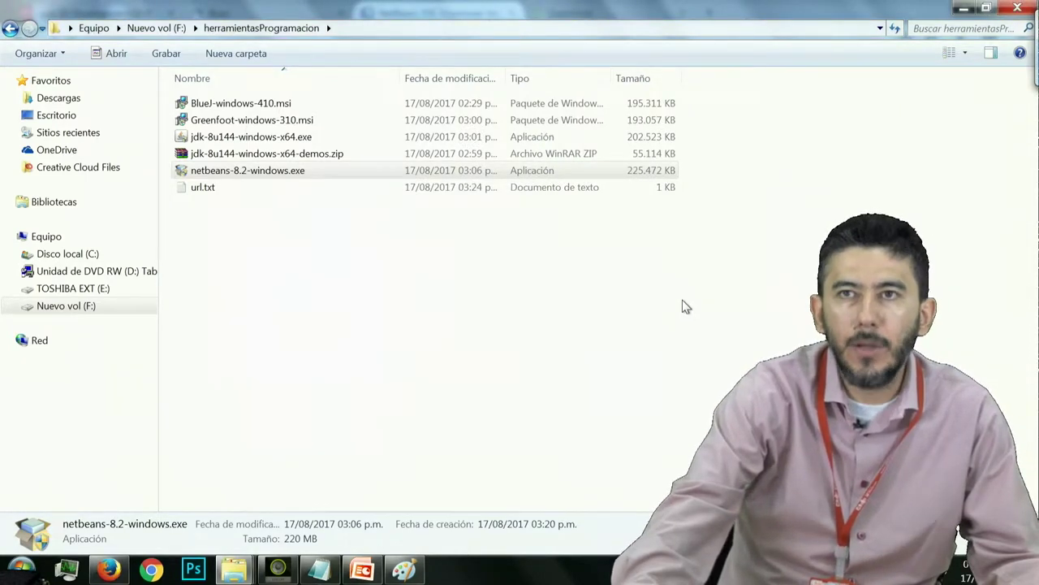
# Step: Show the desktop, place the NetBeans IDE 8.2 shortcut beside BlueJ_4.1 and launch NetBeans from it
pyautogui.click(616, 171)
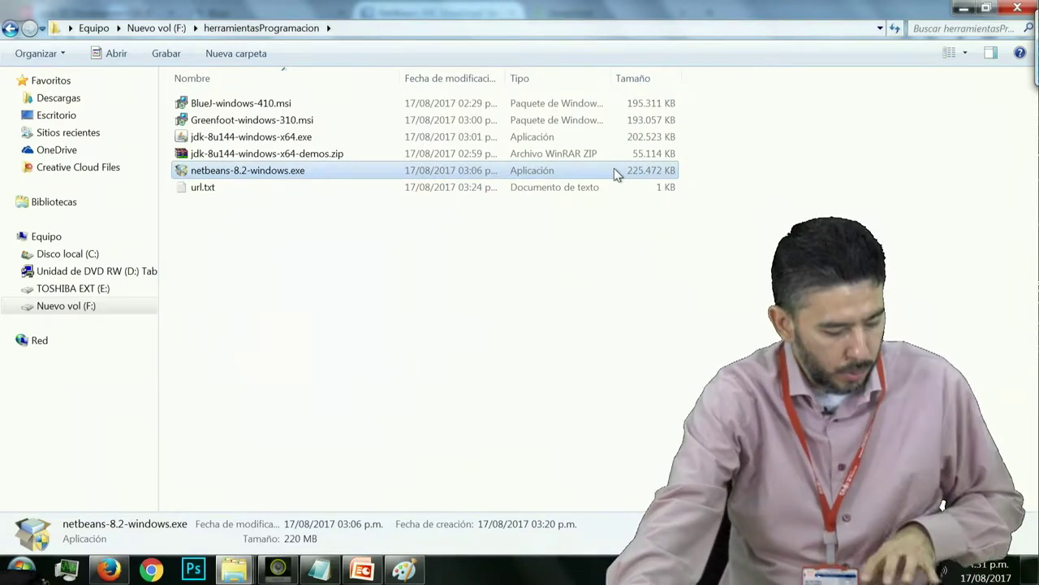
pyautogui.press('super+d')
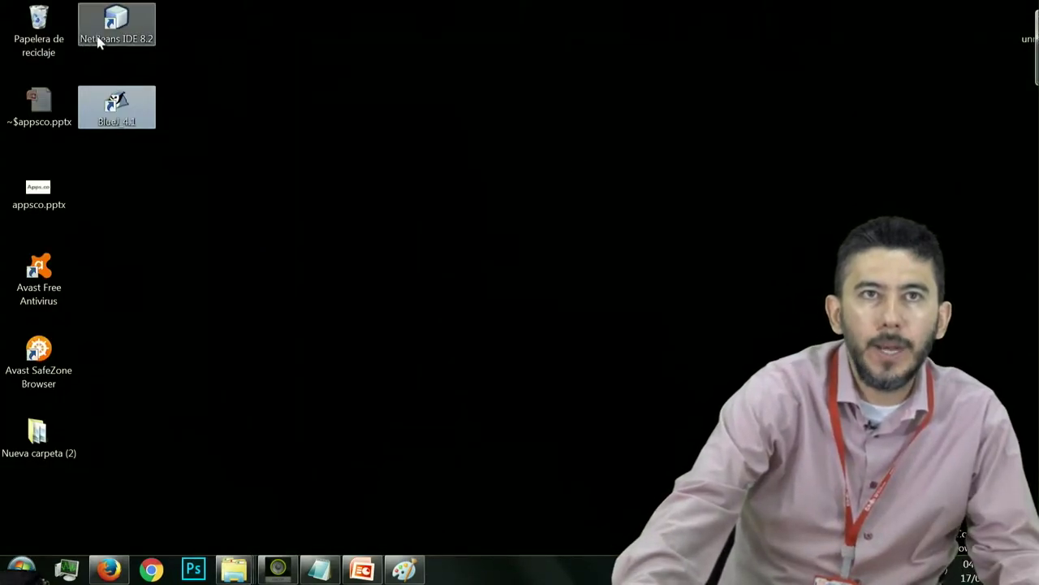
pyautogui.moveTo(97, 42); pyautogui.dragTo(142, 70)
pyautogui.moveTo(209, 126)
pyautogui.mouseDown()
pyautogui.moveTo(210, 110)
pyautogui.moveTo(213, 121)
pyautogui.mouseUp()
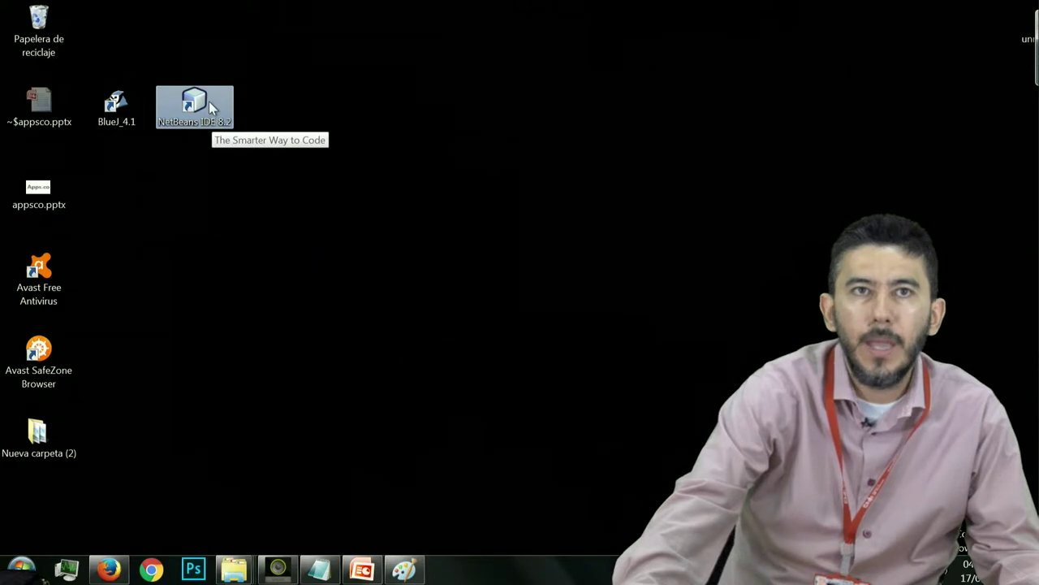
pyautogui.doubleClick(208, 100)
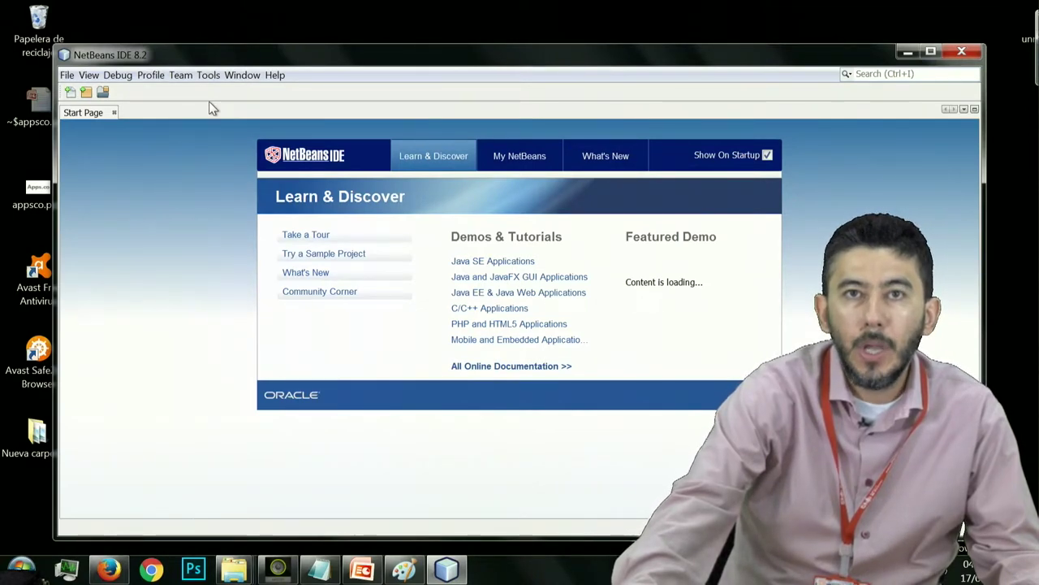
# Step: Start a new project and expand the Samples category in the project categories
pyautogui.click(71, 77)
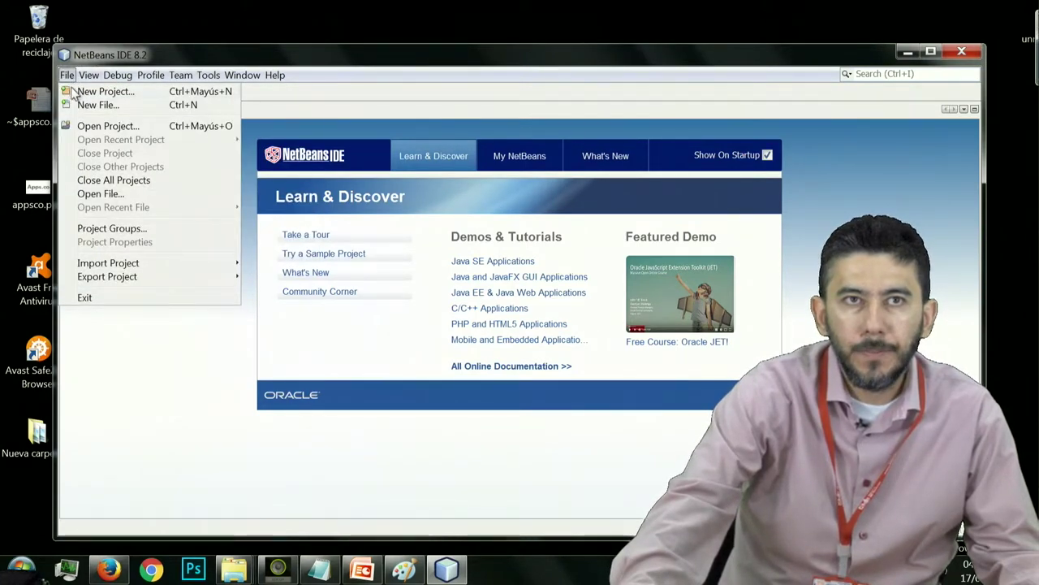
pyautogui.click(75, 92)
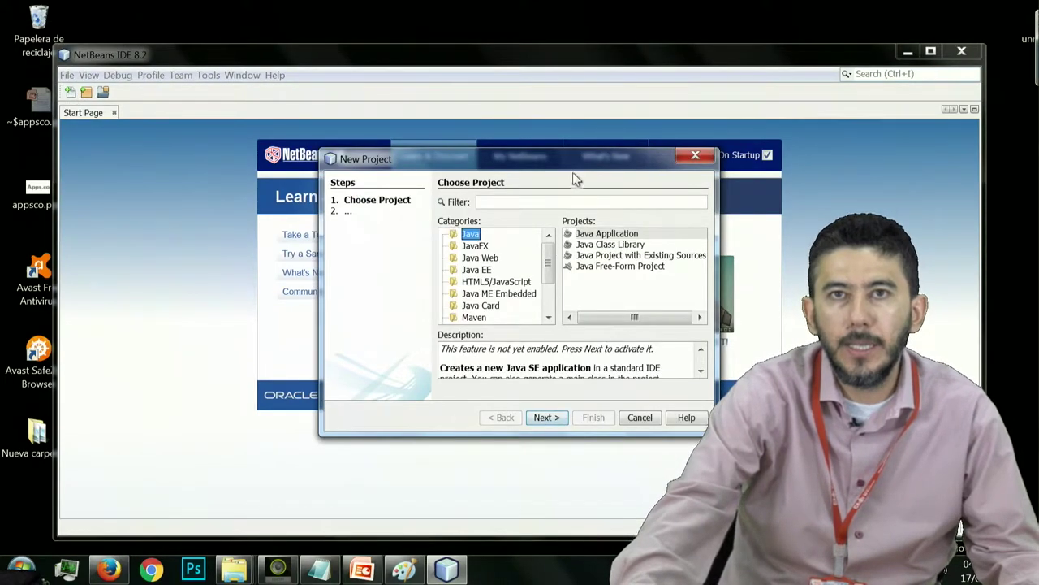
pyautogui.moveTo(574, 170); pyautogui.dragTo(407, 98)
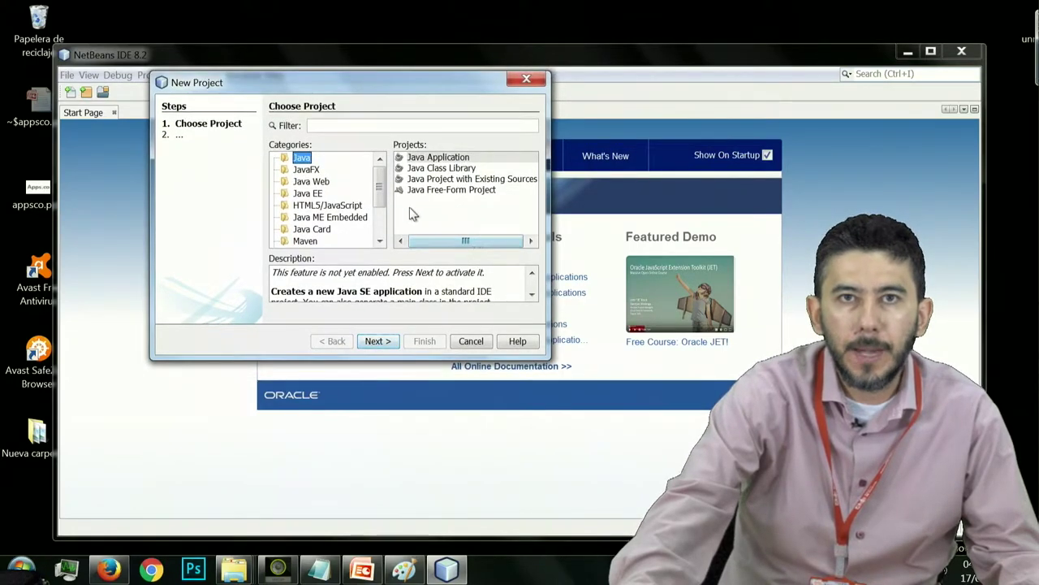
pyautogui.scroll(-2, 381, 199)
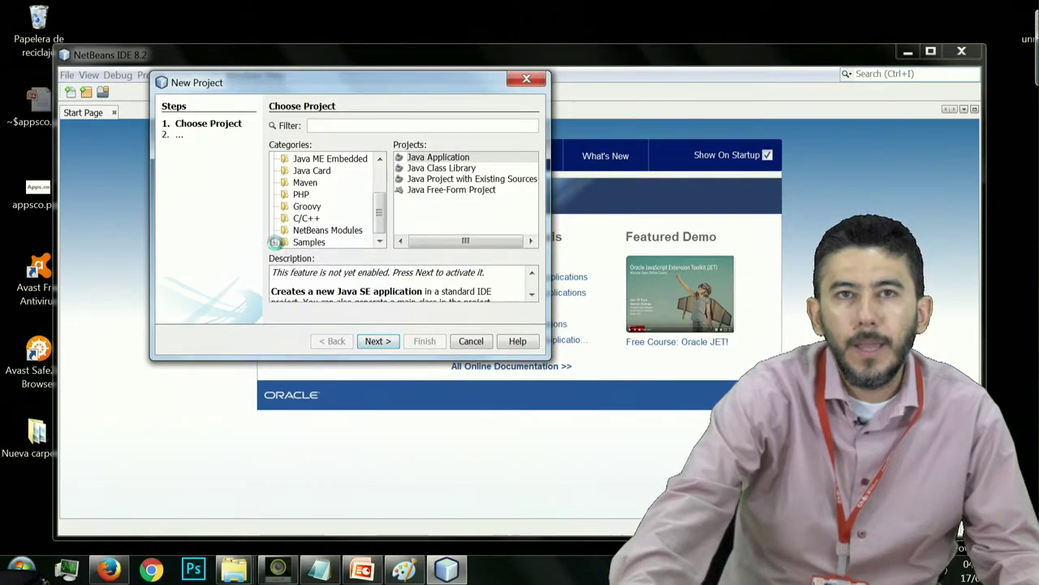
pyautogui.click(274, 243)
pyautogui.scroll(-1, 276, 241)
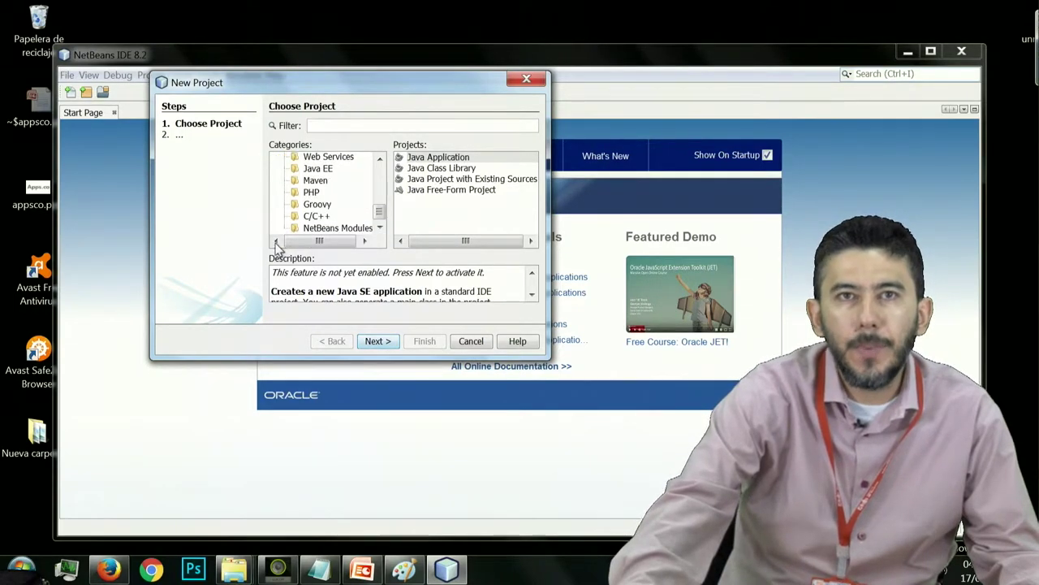
# Step: Examine the sample projects offered for Maven, PHP, C/C++, Java EE, Web Services and HTML5/JavaScript
pyautogui.click(315, 182)
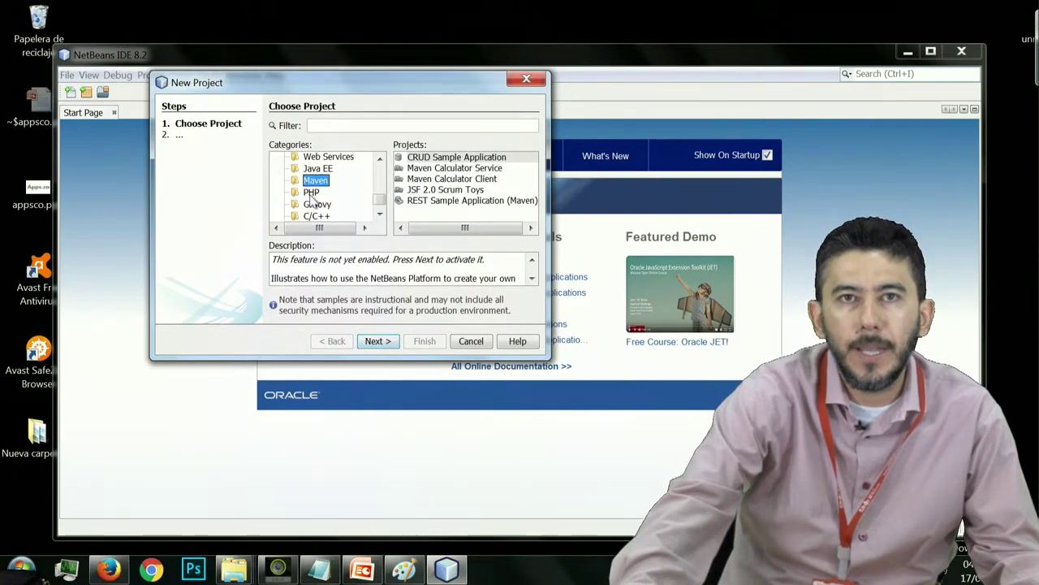
pyautogui.click(311, 192)
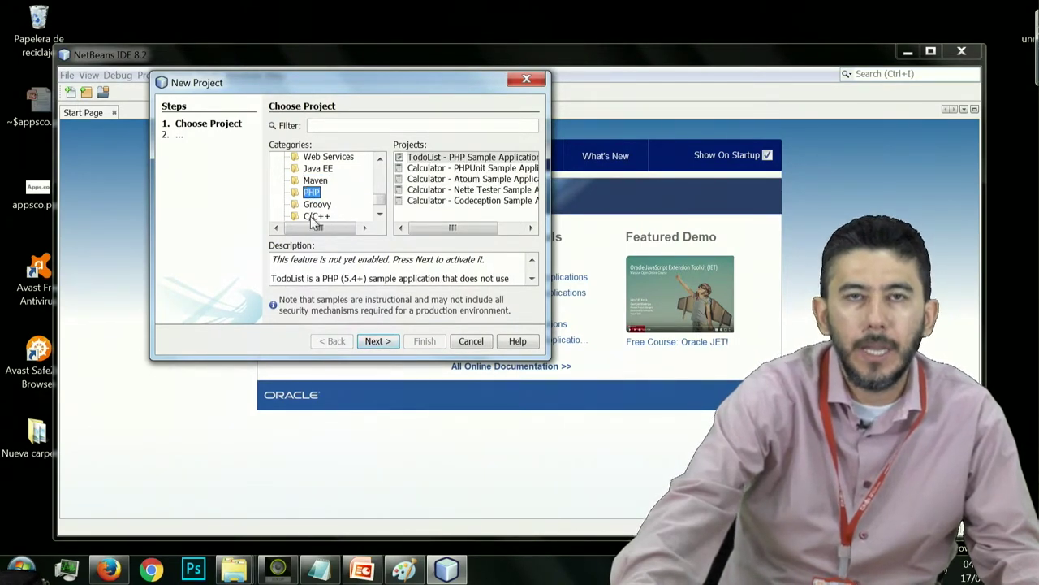
pyautogui.click(314, 216)
pyautogui.scroll(1, 313, 213)
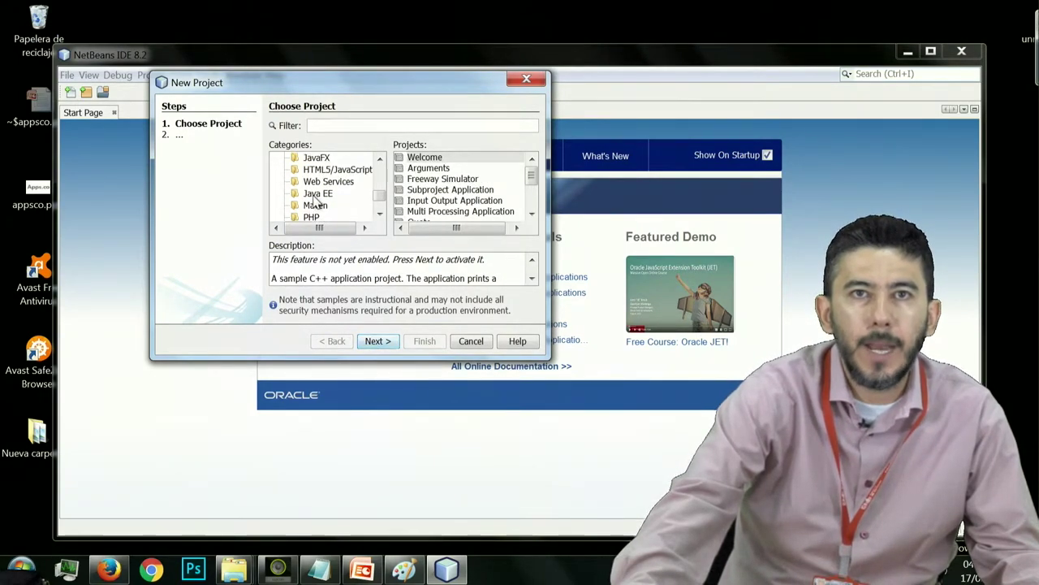
pyautogui.click(316, 196)
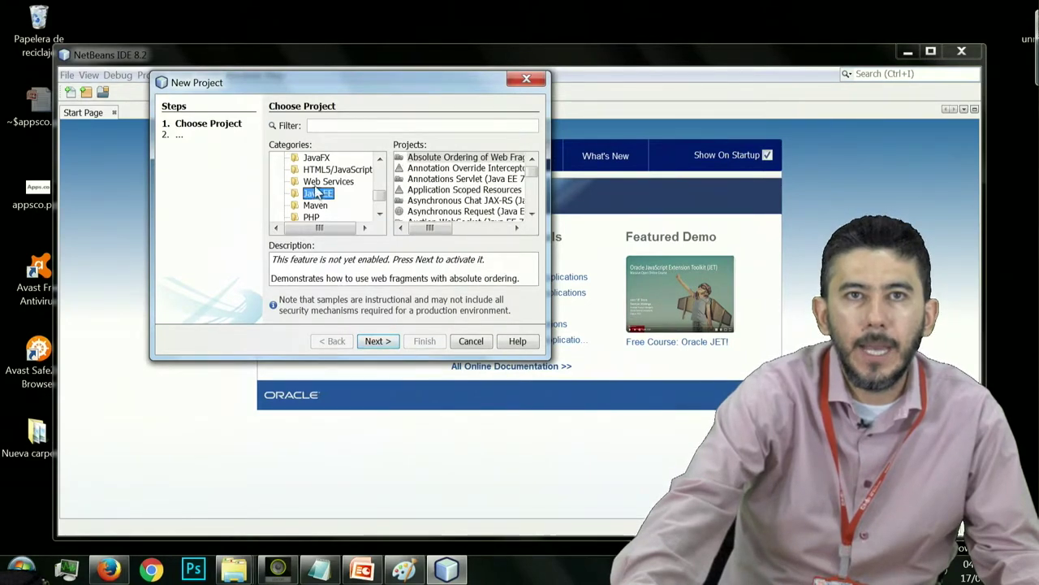
pyautogui.click(322, 182)
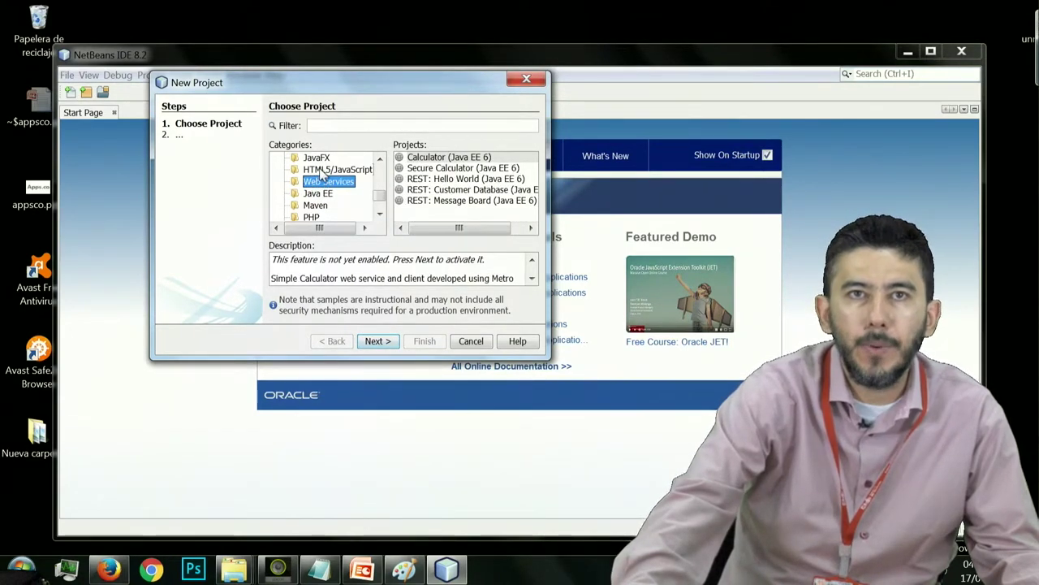
pyautogui.click(321, 171)
# Step: Create the GUI Form Examples project from the Java samples, keeping the name GUIFormExamples and the default NetBeansProjects location
pyautogui.scroll(1, 318, 185)
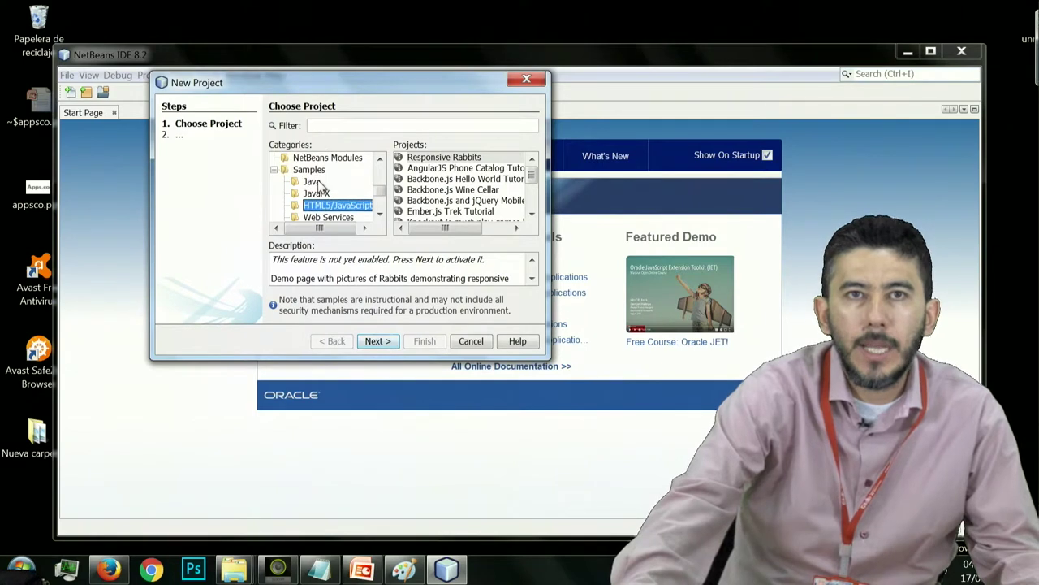
pyautogui.click(312, 182)
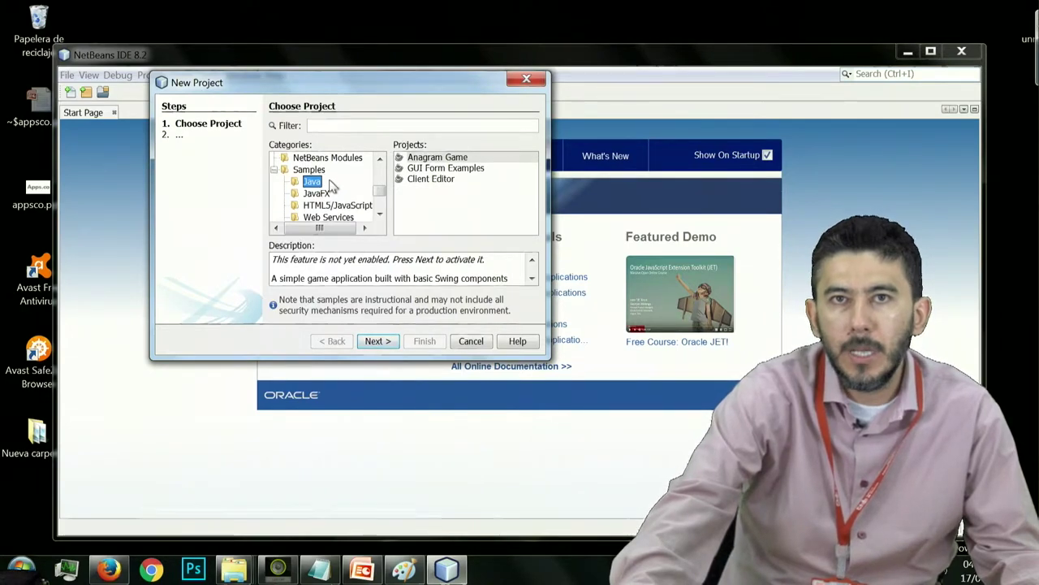
pyautogui.click(421, 169)
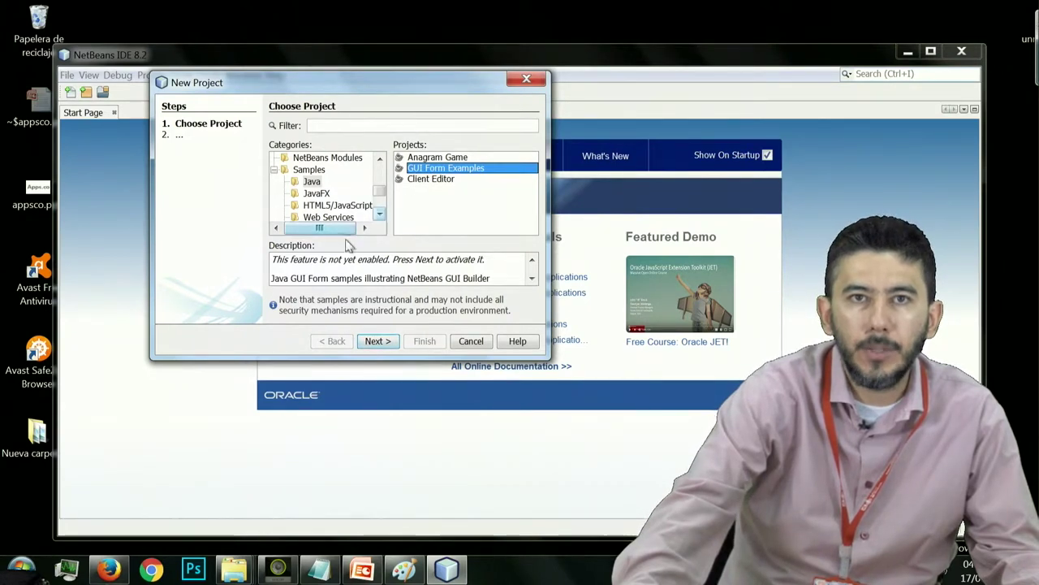
pyautogui.click(364, 344)
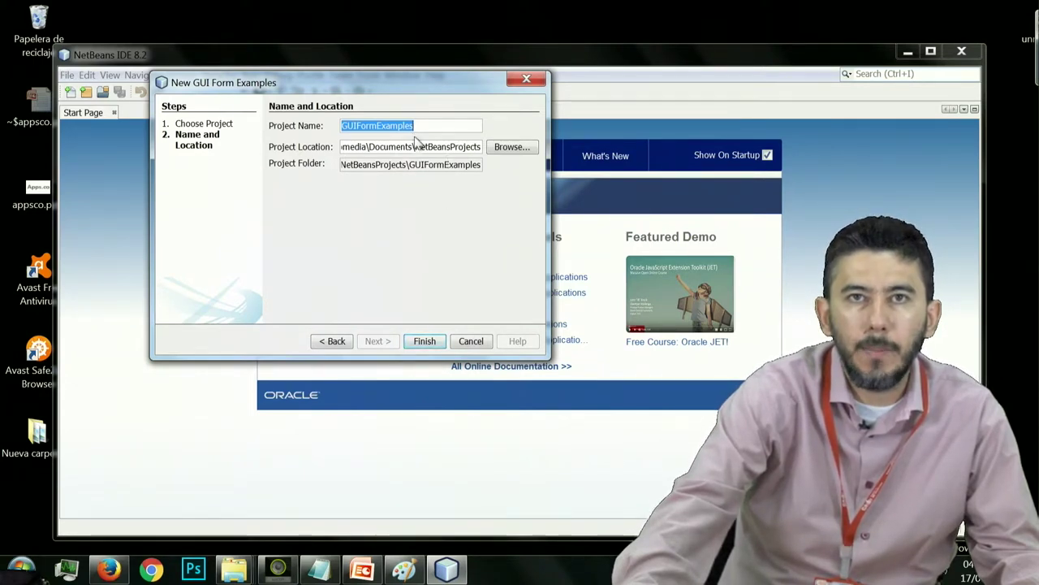
pyautogui.moveTo(433, 84); pyautogui.dragTo(569, 83)
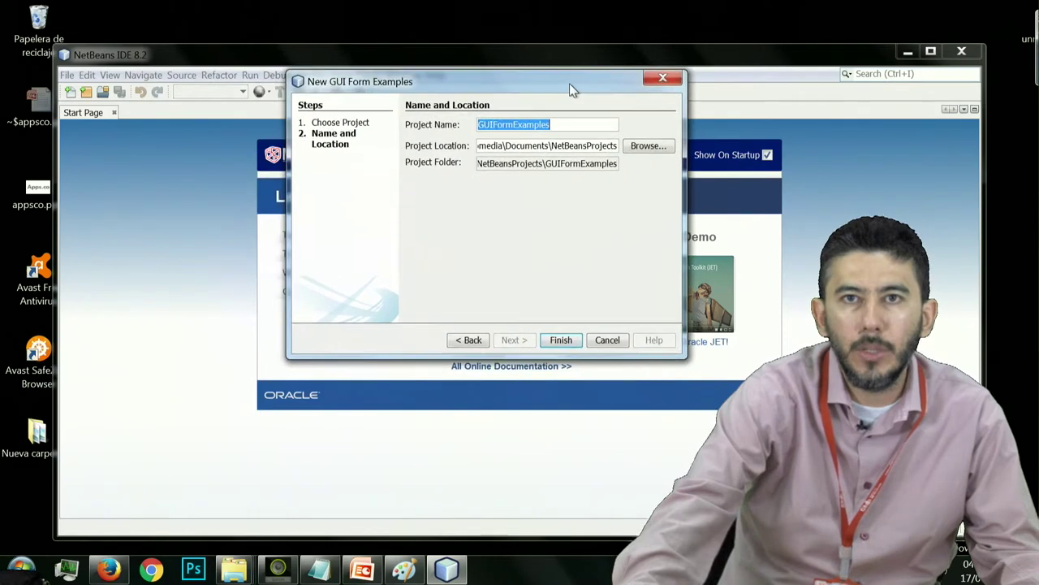
pyautogui.click(560, 343)
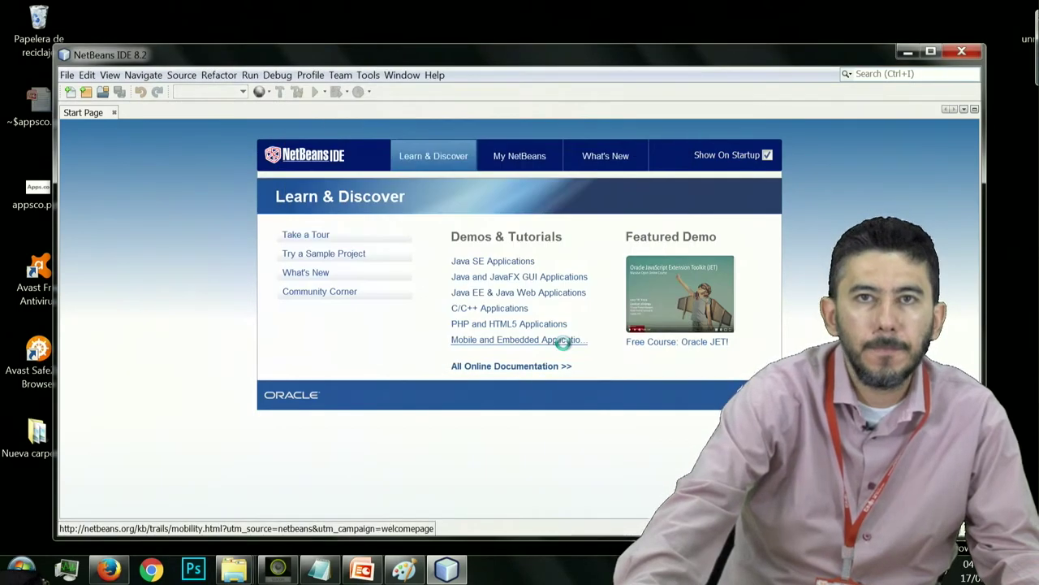